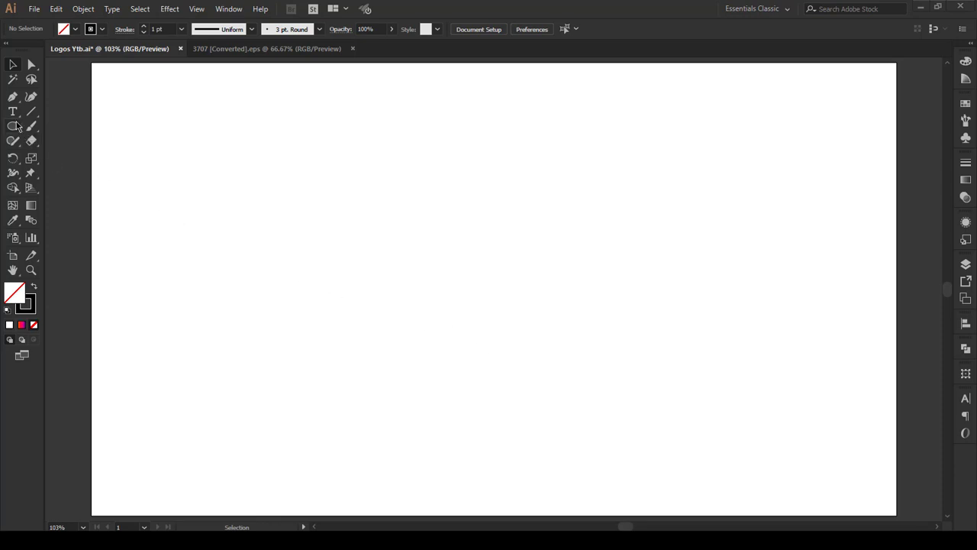
Draw a straight horizontal line with the Pen Tool across the upper middle of the artboard.
left_click(13, 97)
left_click(64, 97)
left_click(338, 220)
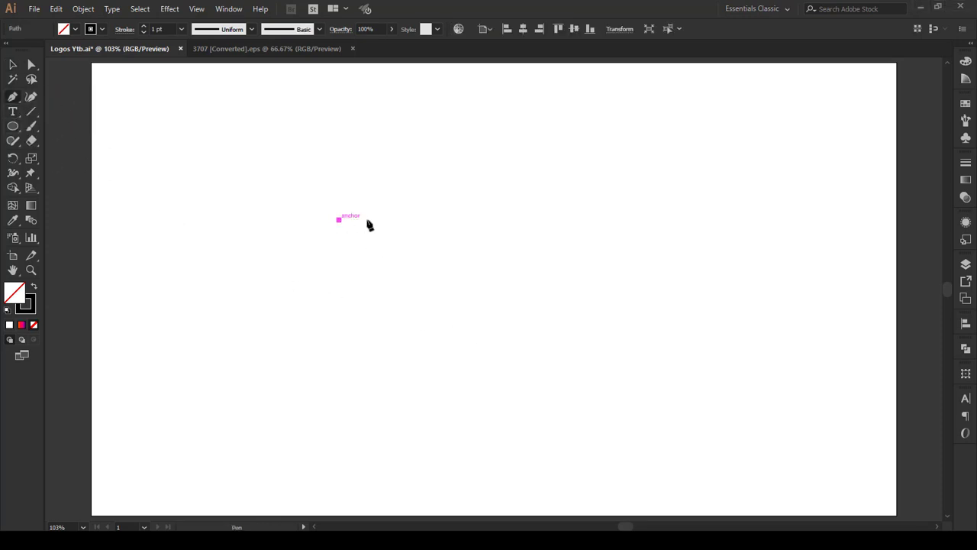
left_click(701, 220)
key("Escape")
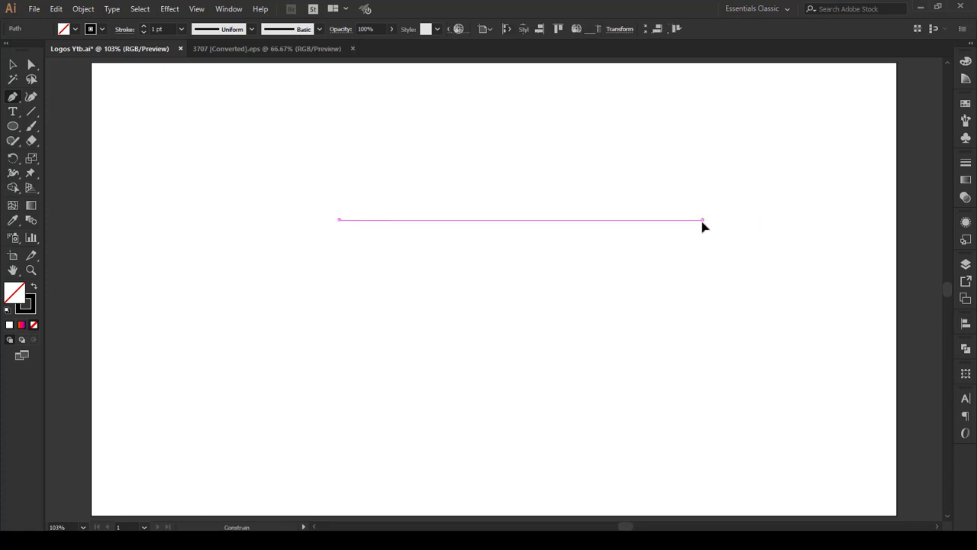
Copy the line, paste it in place, and move the copy down to form a parallel pair.
key("v")
left_click_drag(622, 174, 511, 313)
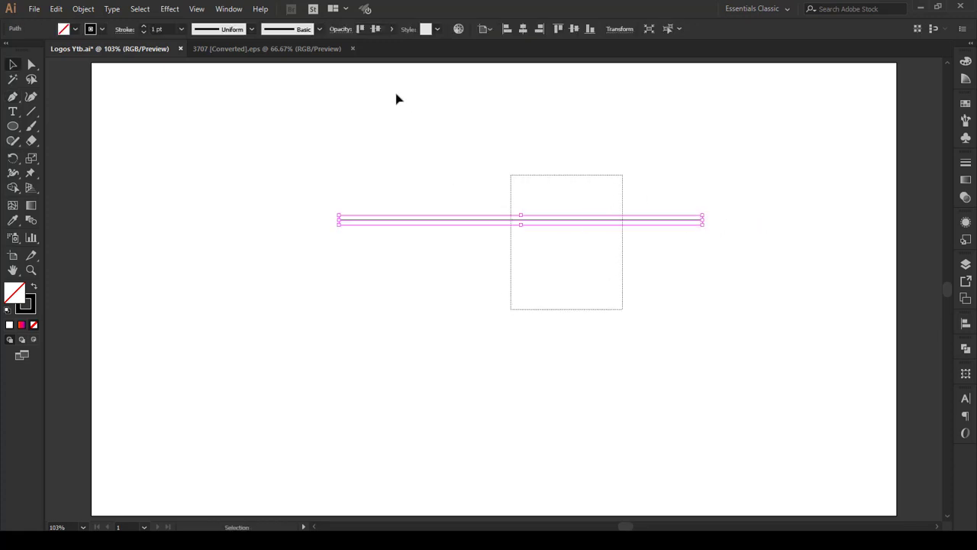
mouse_move(550, 222)
left_mouse_down()
mouse_move(523, 222)
mouse_move(526, 211)
left_mouse_up()
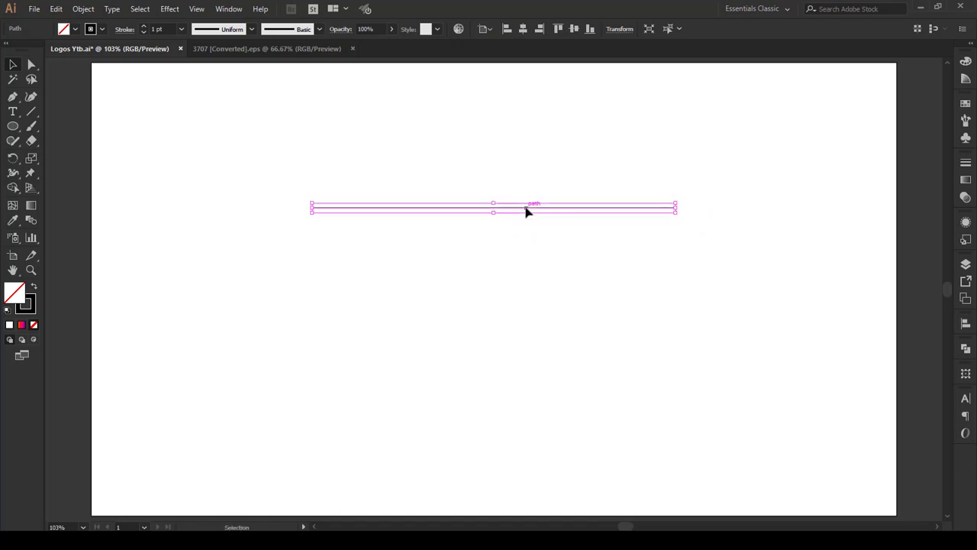
left_click(57, 9)
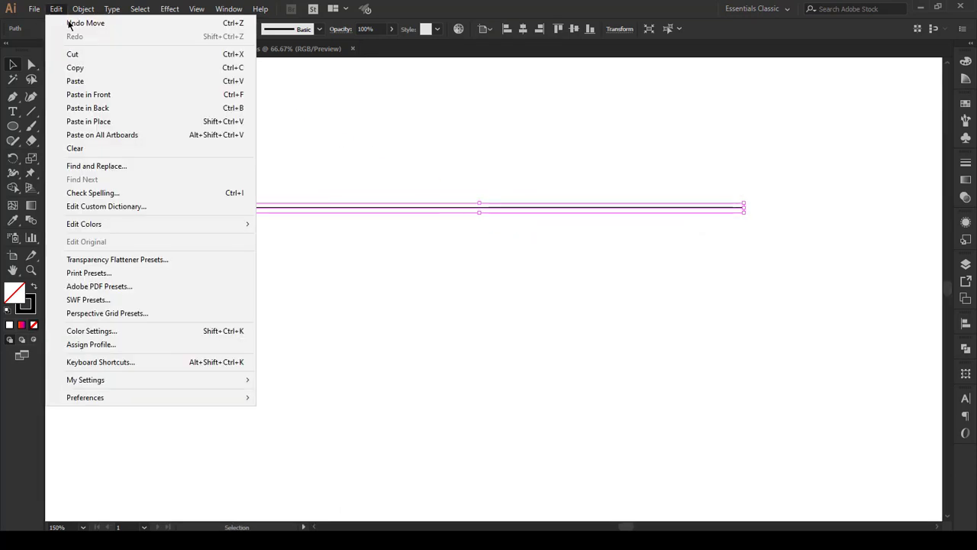
left_click(95, 69)
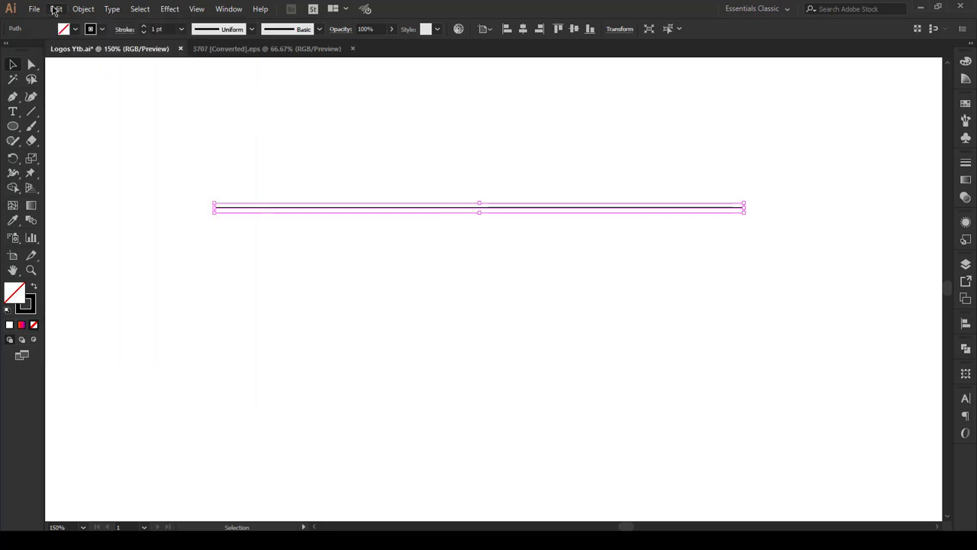
left_click(64, 16)
left_click(124, 123)
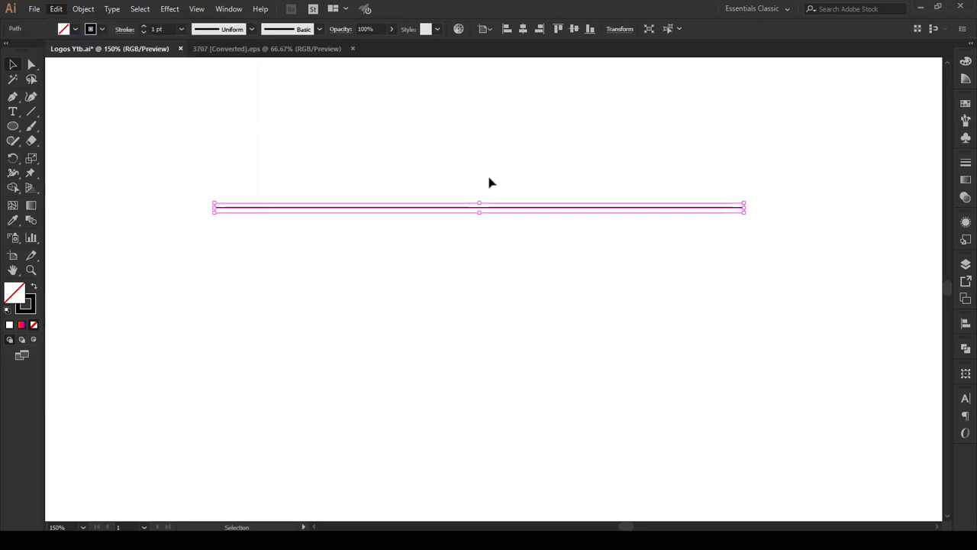
left_click_drag(534, 211, 533, 244)
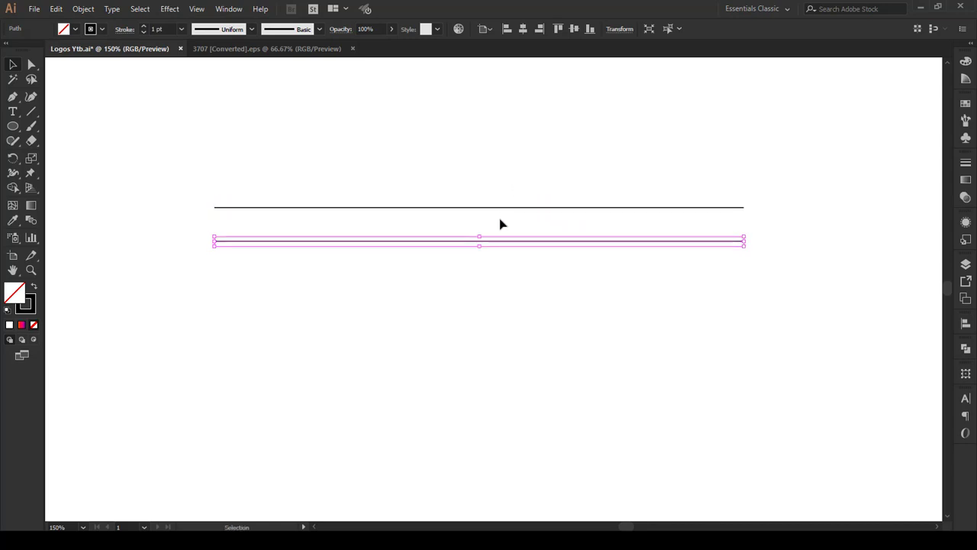
Select both lines and repeat the transform twice, adding two more evenly spaced pairs.
mouse_move(519, 178)
left_mouse_down()
mouse_move(467, 273)
mouse_move(508, 301)
left_mouse_up()
right_click(508, 300)
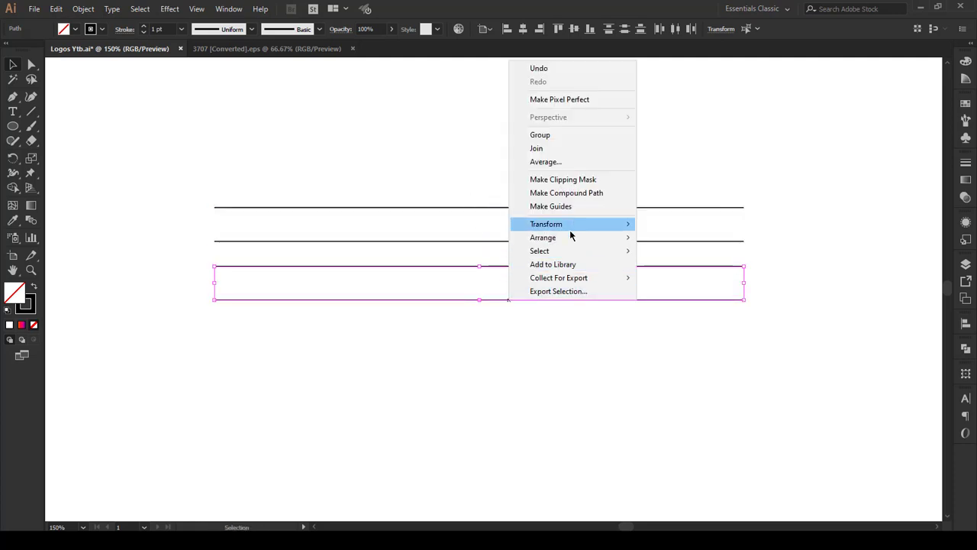
mouse_move(546, 223)
left_click(662, 223)
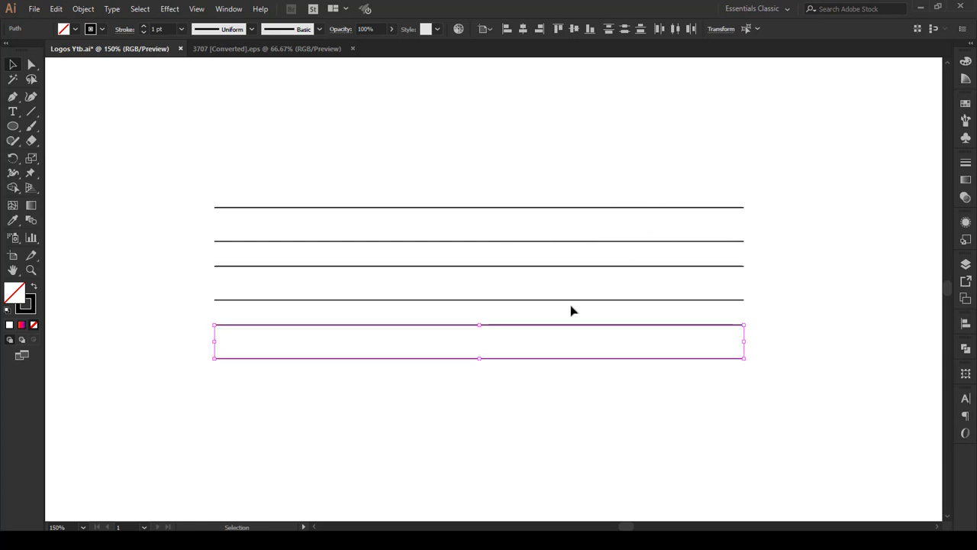
right_click(558, 331)
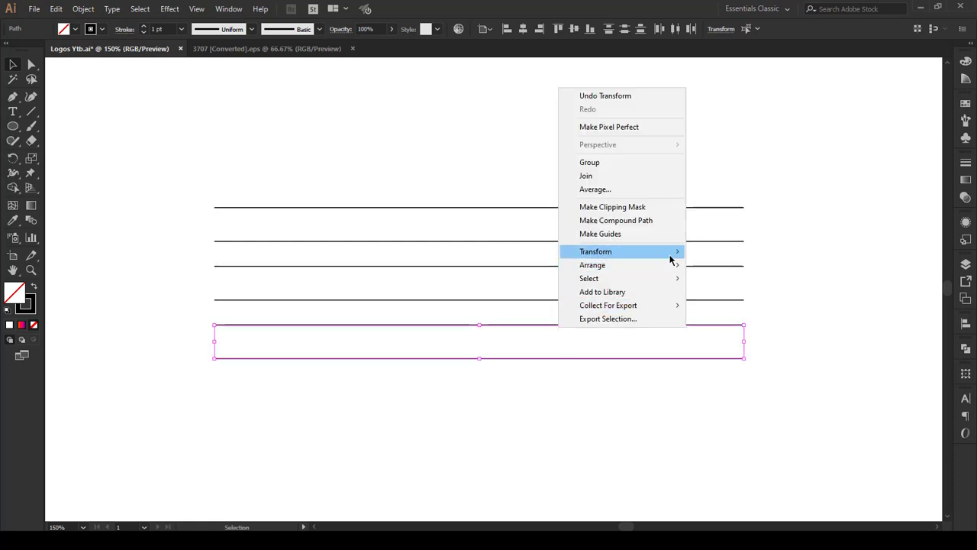
mouse_move(619, 251)
left_click(722, 252)
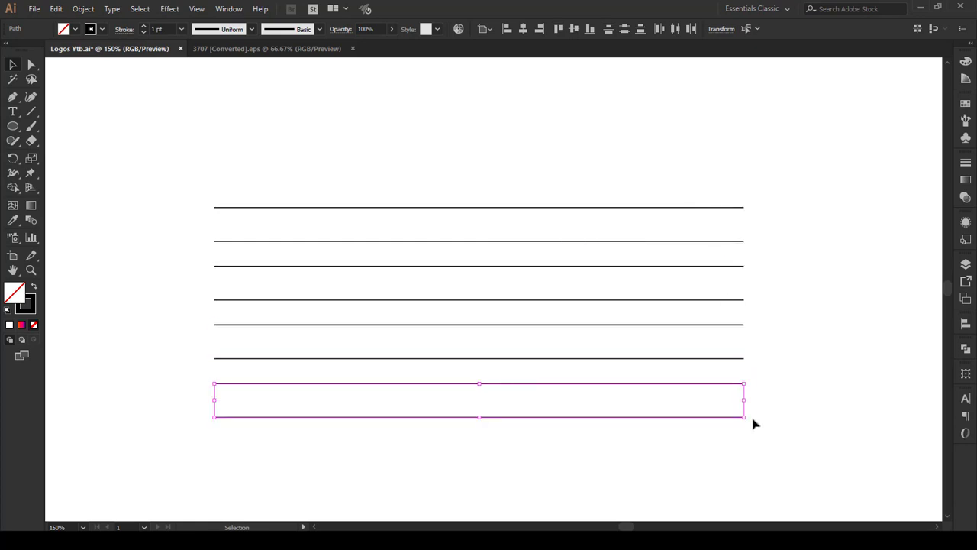
Stand the bottom pair upright over the horizontal lines and rotate it to -23 degrees.
left_click_drag(752, 423, 472, 435)
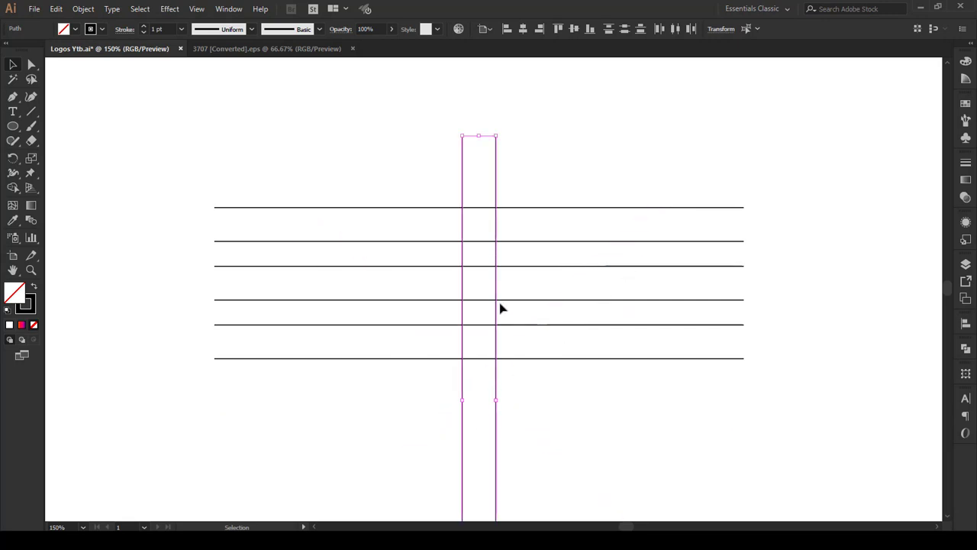
left_click_drag(498, 202, 450, 161)
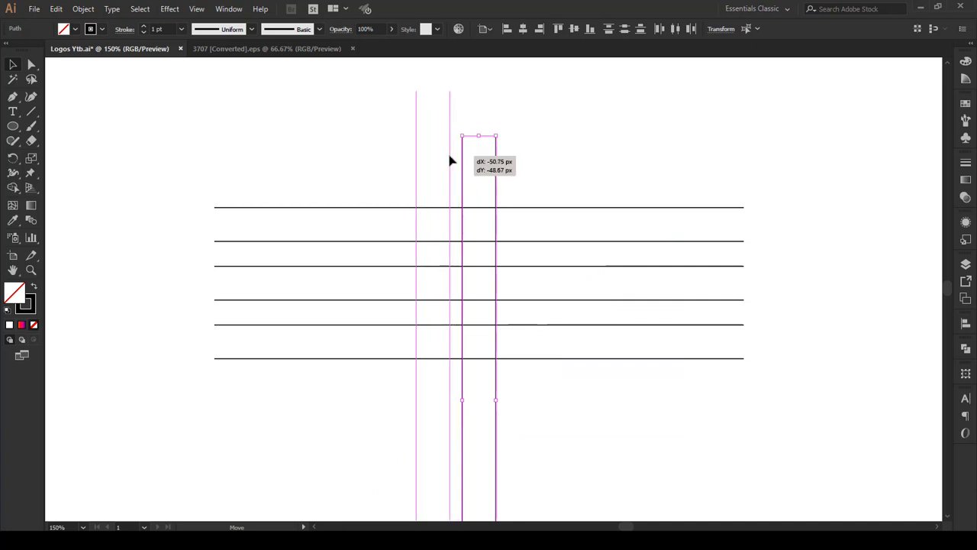
right_click(450, 159)
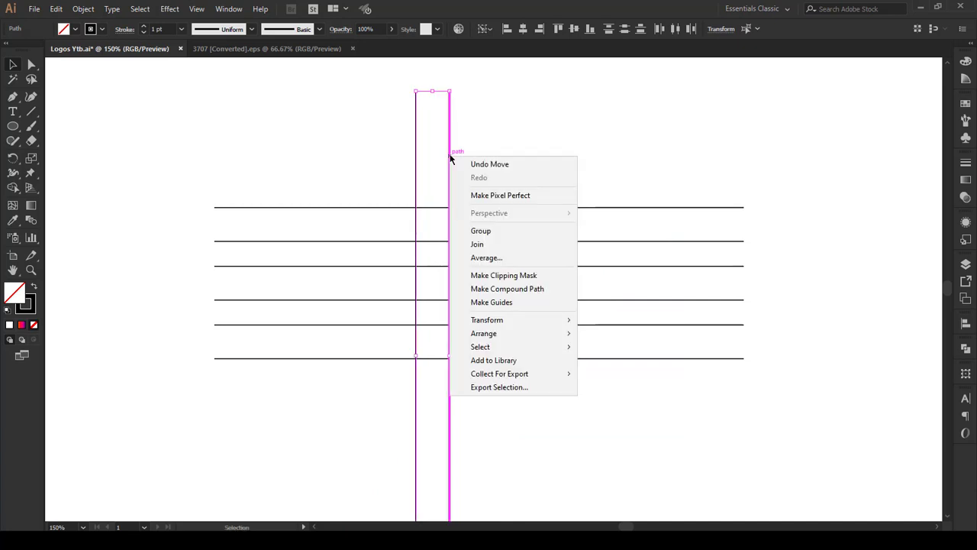
mouse_move(487, 320)
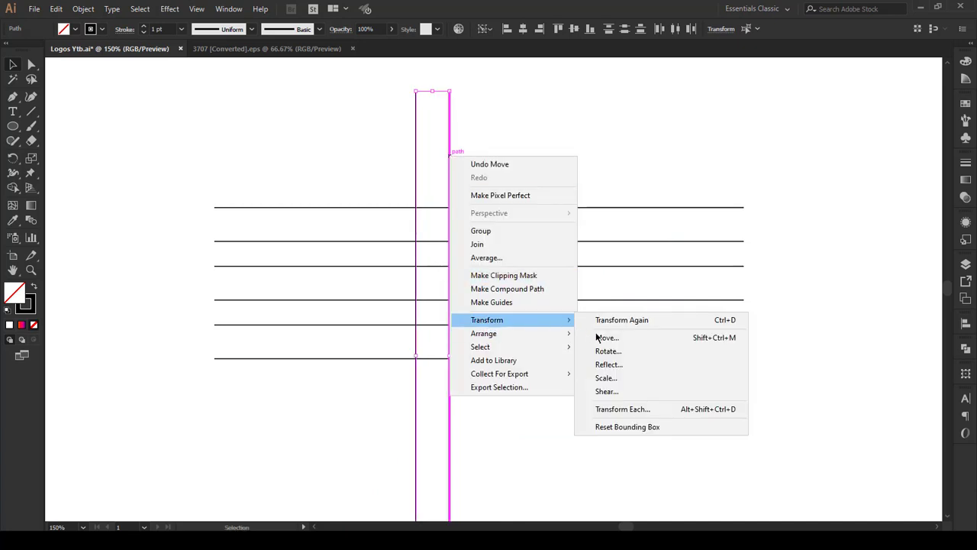
left_click(608, 352)
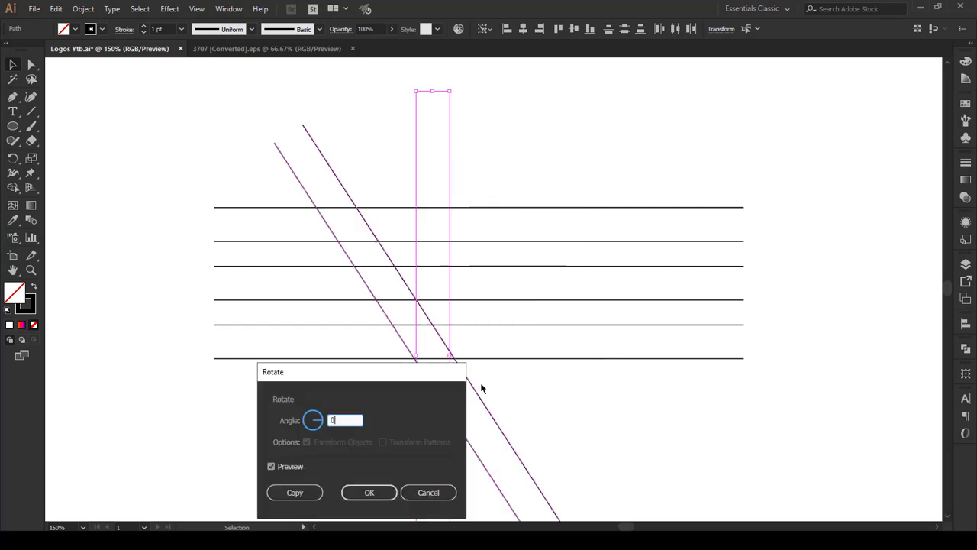
key("Tab")
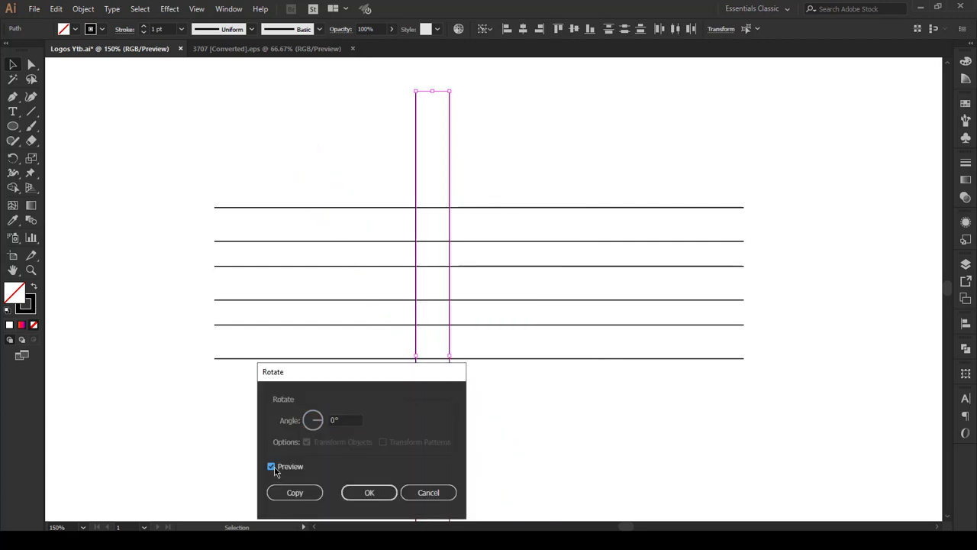
double_click(348, 421)
type("-8")
key("Tab")
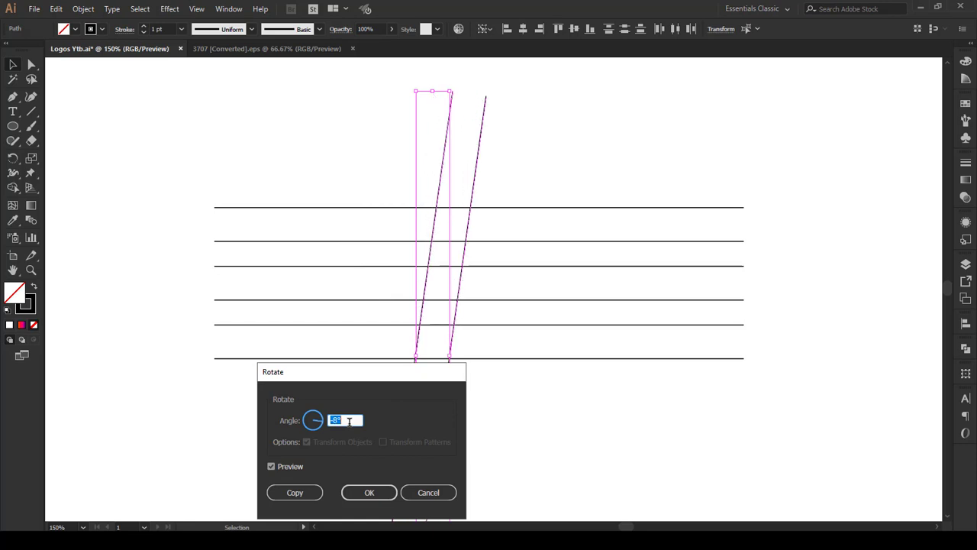
type("-17")
key("Tab")
key("Down")
key("Down")
key("Down")
key("Down")
key("Down")
key("Down")
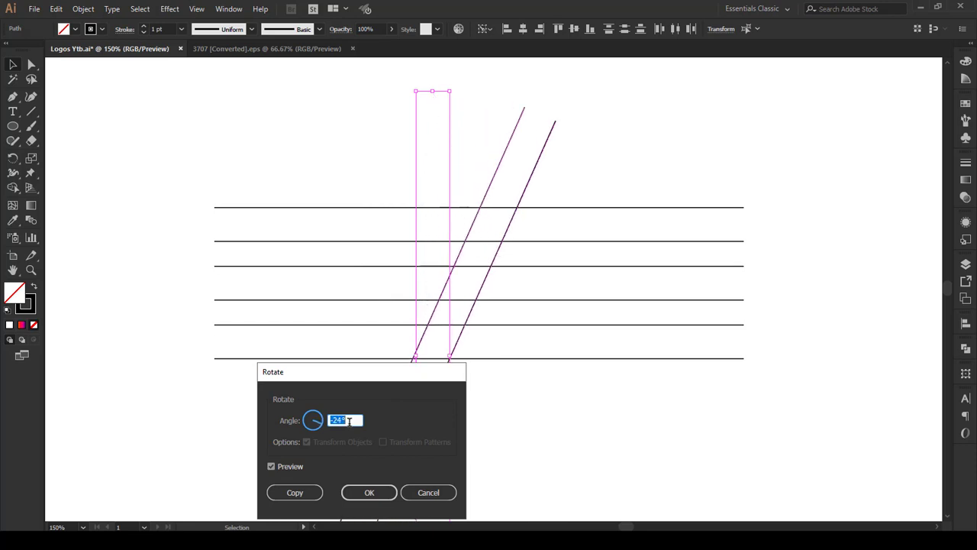
key("Up")
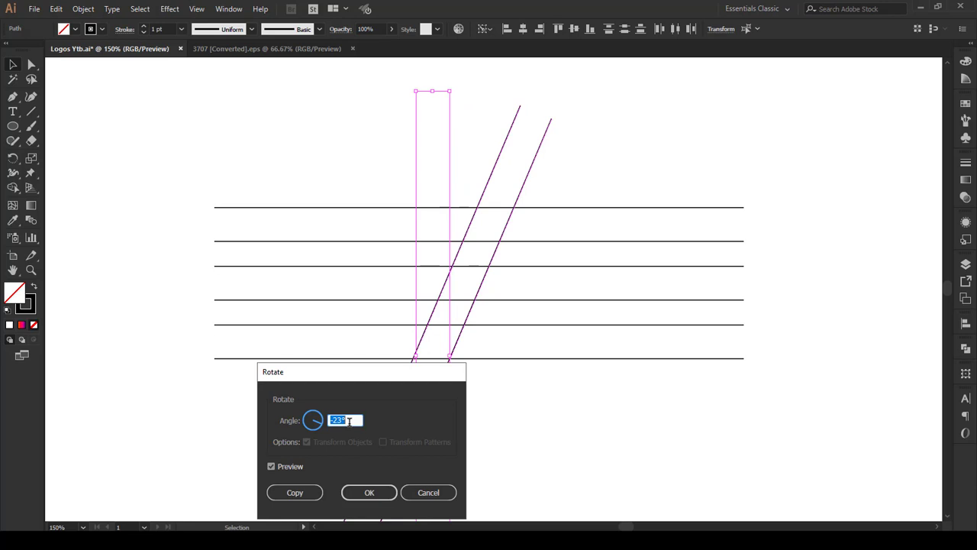
left_click(354, 492)
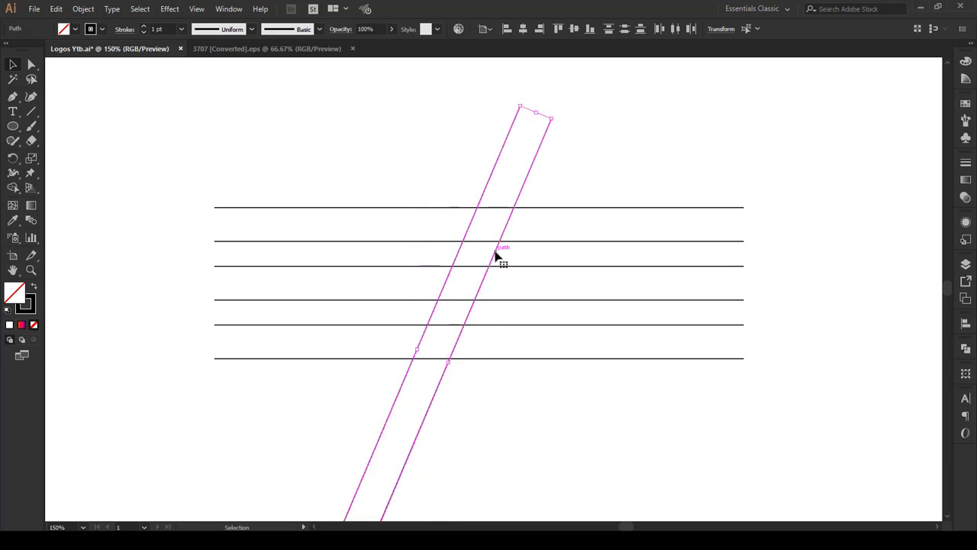
Copy the slanted pair leftward and the rightmost diagonal rightward, then select all grid lines.
mouse_move(495, 257)
left_mouse_down()
mouse_move(428, 246)
mouse_move(576, 250)
left_mouse_up()
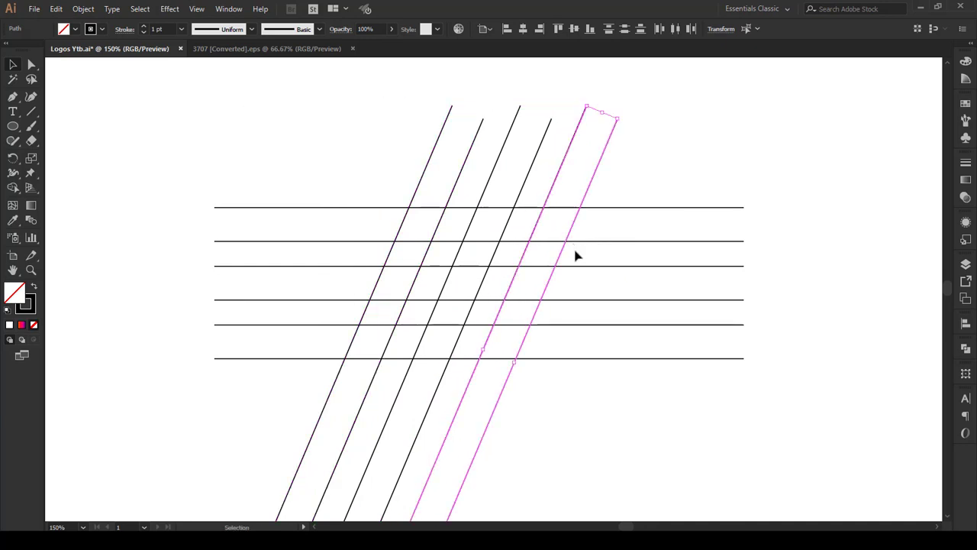
left_click(577, 233)
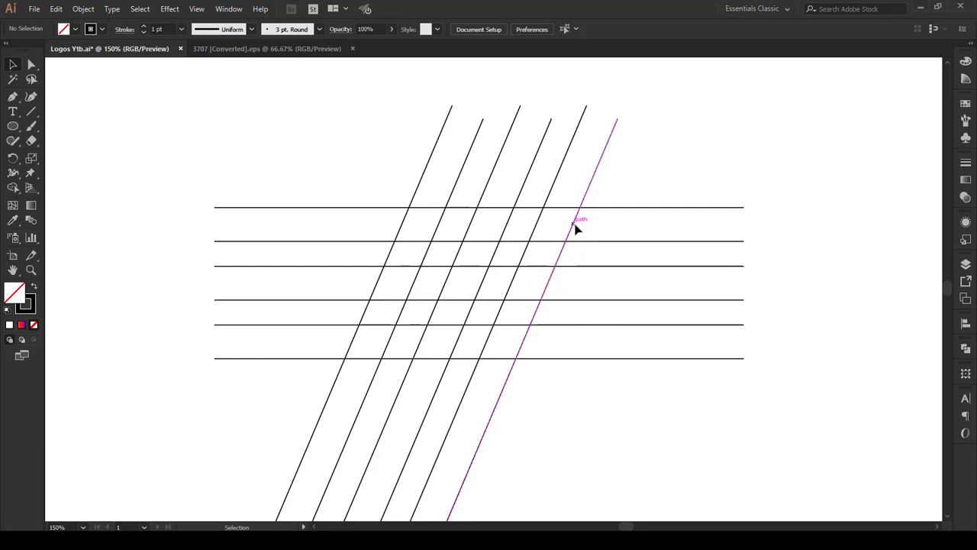
left_click_drag(576, 229, 617, 234)
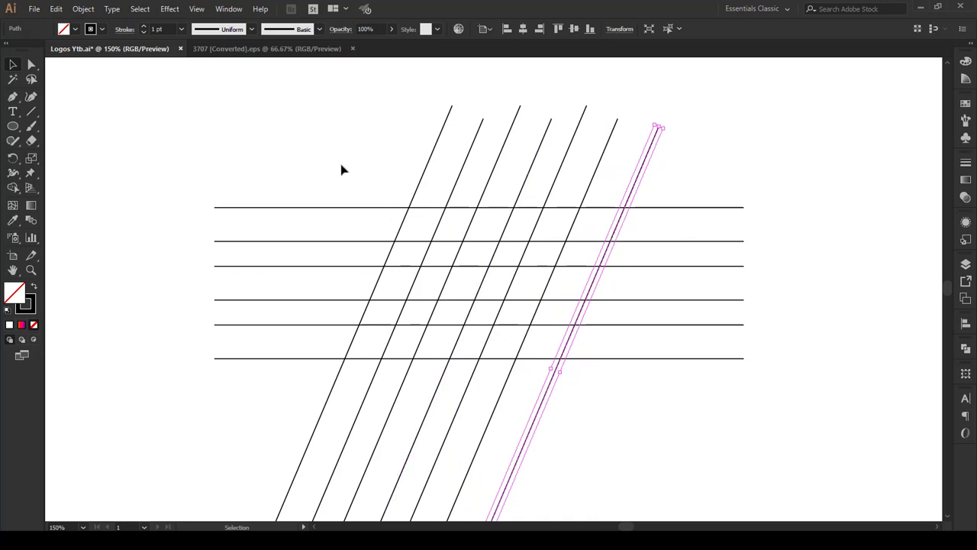
left_click_drag(336, 161, 606, 384)
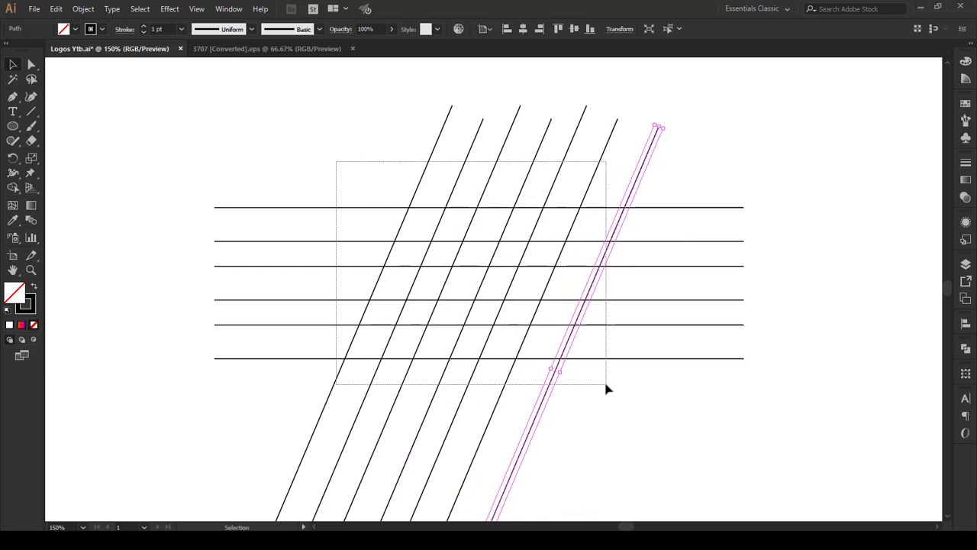
Choose the Shape Builder tool and set a black fill with no stroke.
scroll(504, 269, "up", 1)
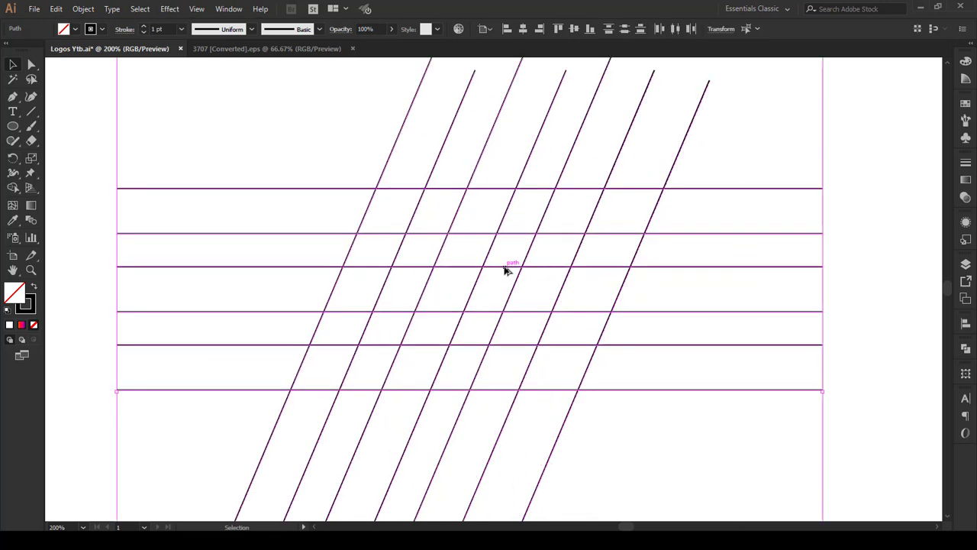
scroll(505, 269, "down", 1)
left_click_drag(16, 188, 52, 187)
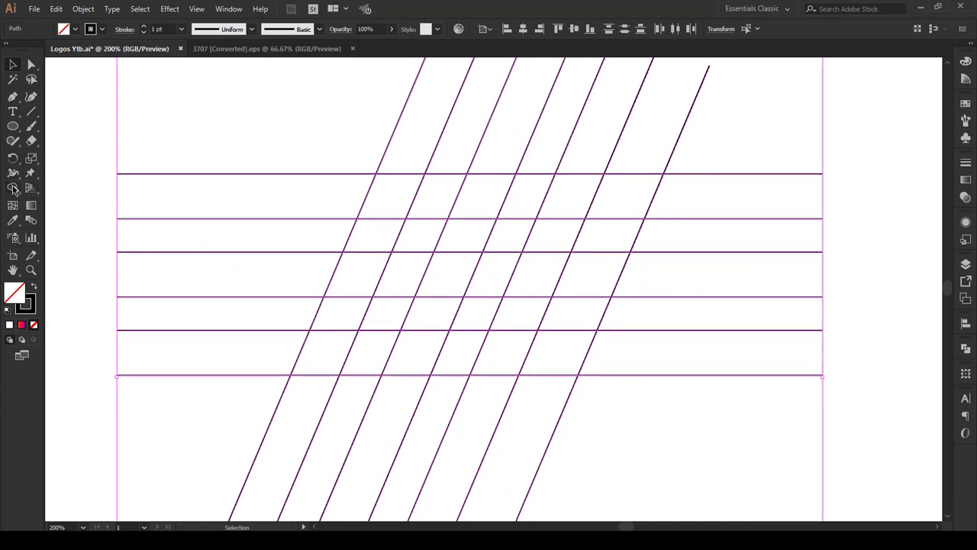
left_click(33, 287)
left_click(75, 29)
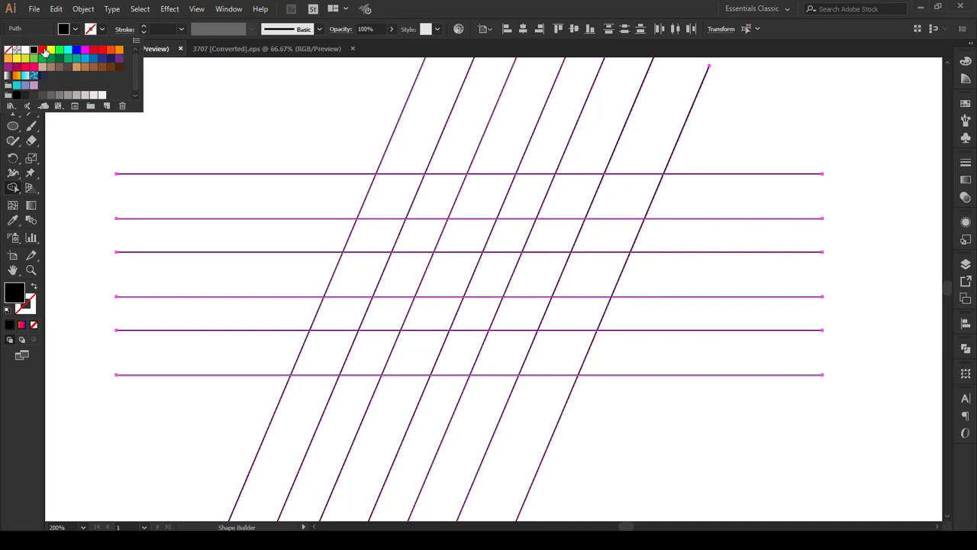
Switch the fill to red and merge cells into the top bar, slanted stem and S-like piece.
left_click(44, 50)
left_click(75, 31)
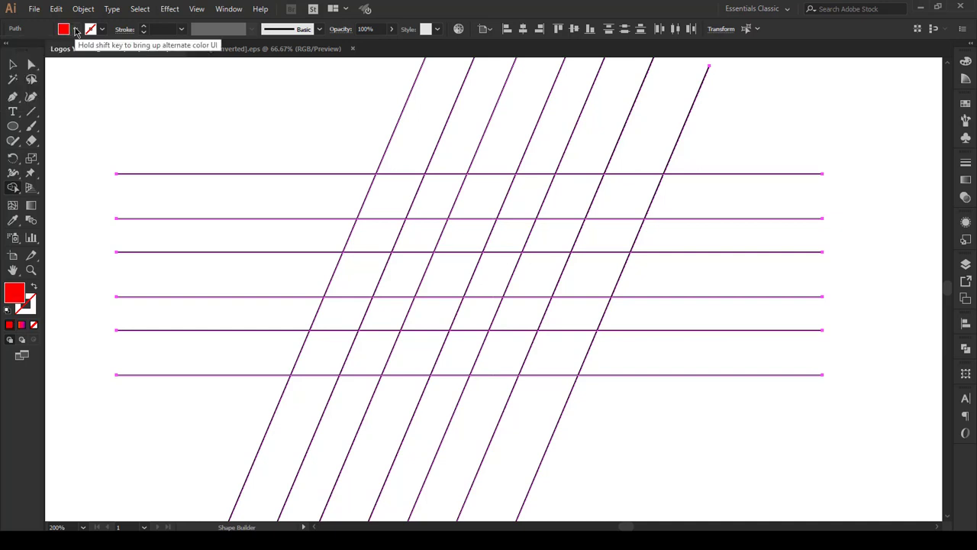
left_click_drag(397, 197, 615, 203)
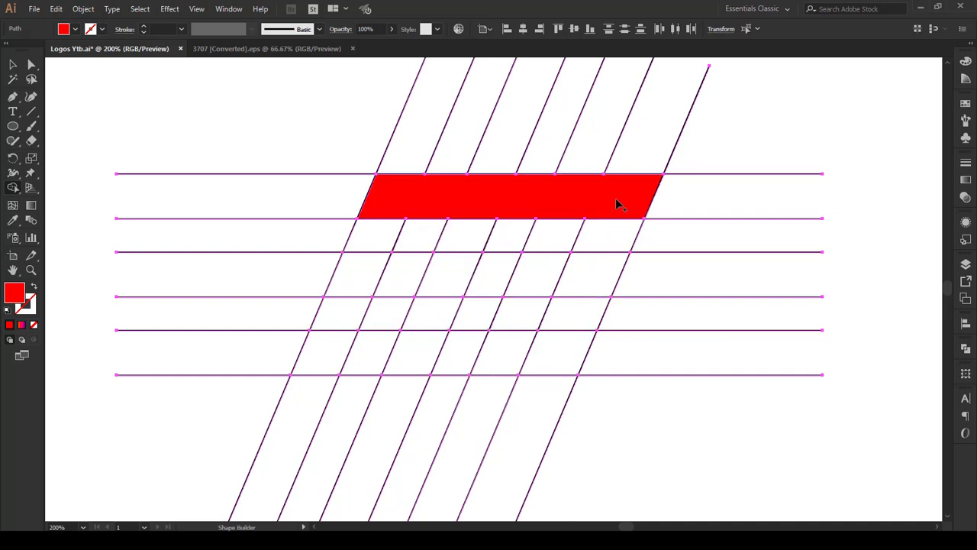
left_click_drag(542, 272, 507, 356)
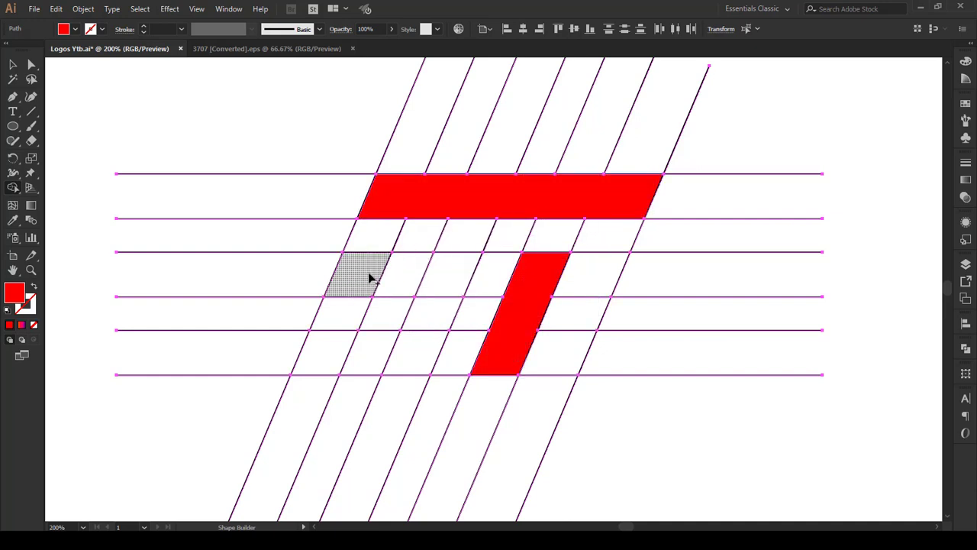
left_click_drag(369, 277, 331, 352)
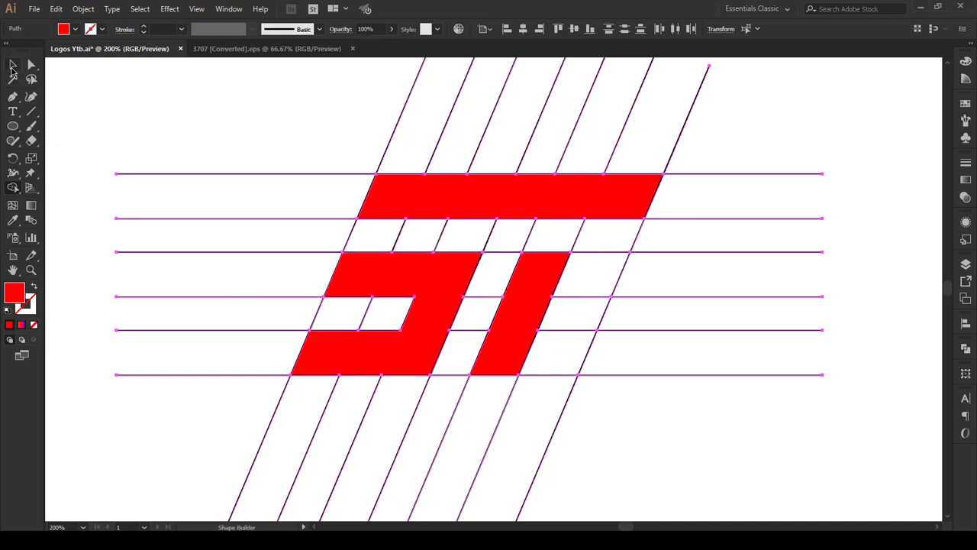
Select the three red ST shapes and cut them out of the grid.
left_click(11, 67)
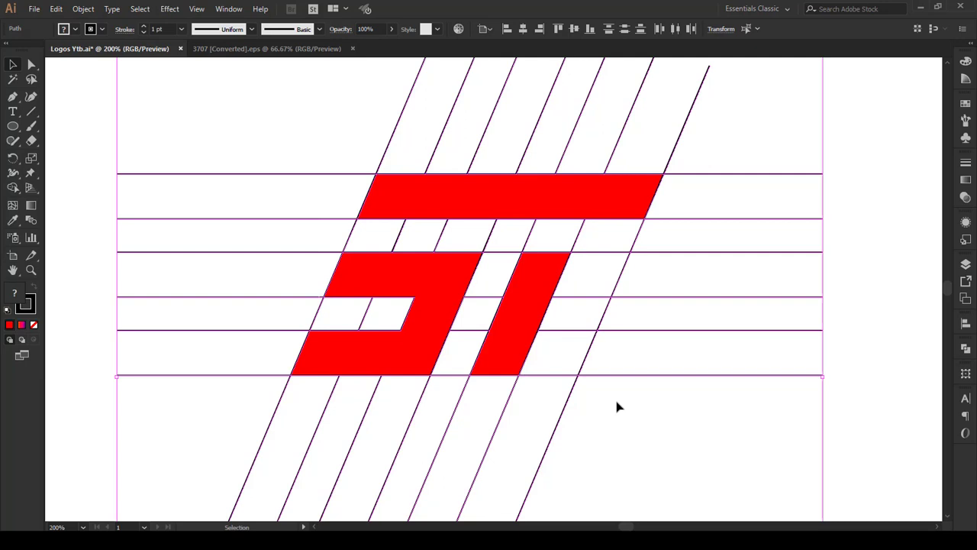
left_click(567, 367)
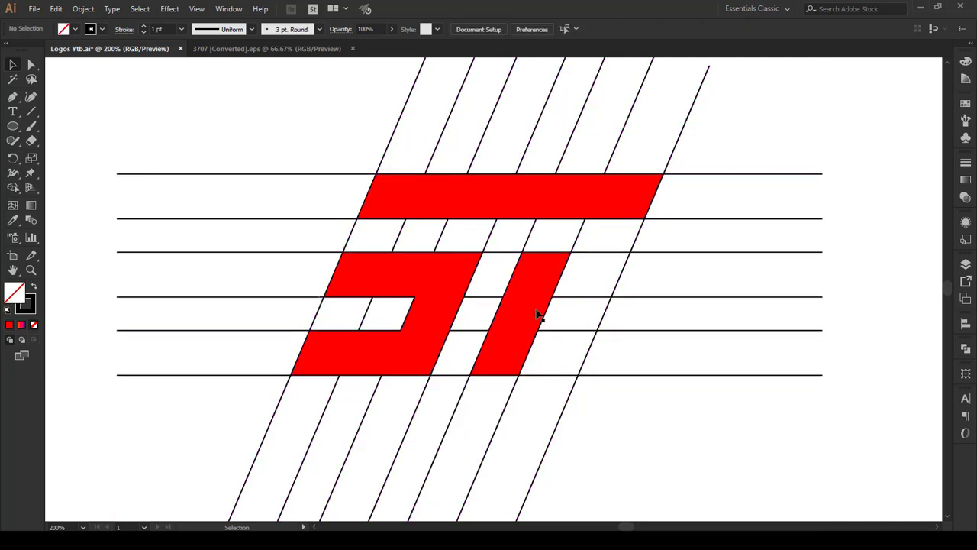
left_click(443, 283, "shift")
left_click(477, 205, "shift")
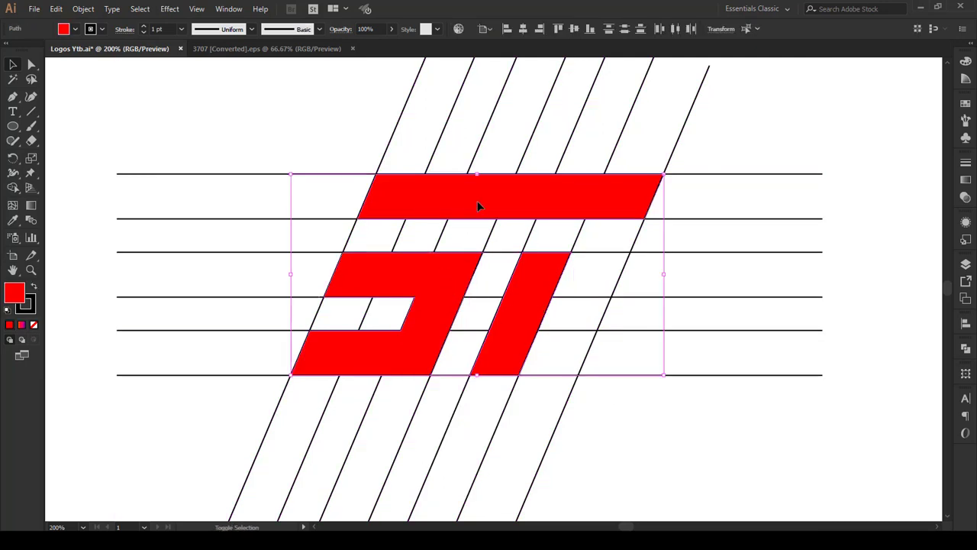
key("a")
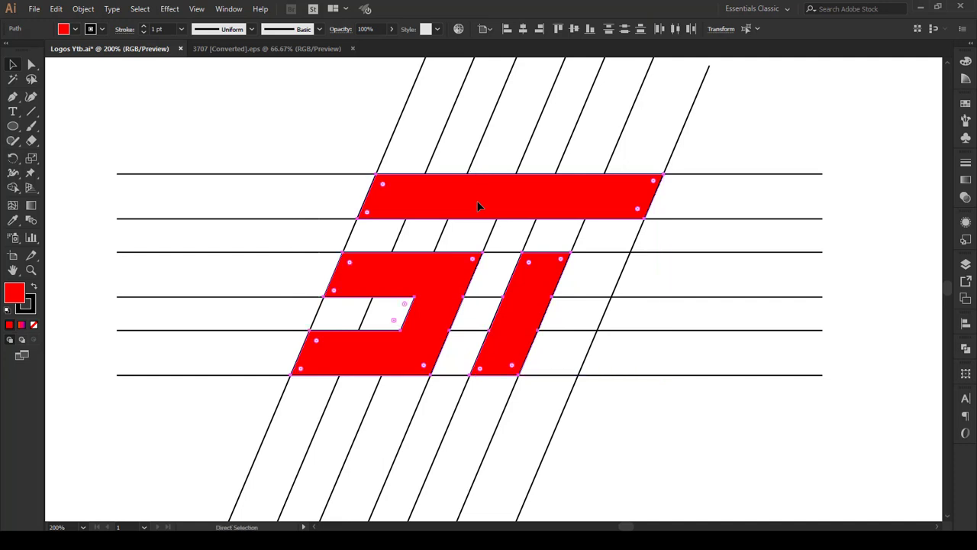
key("Delete")
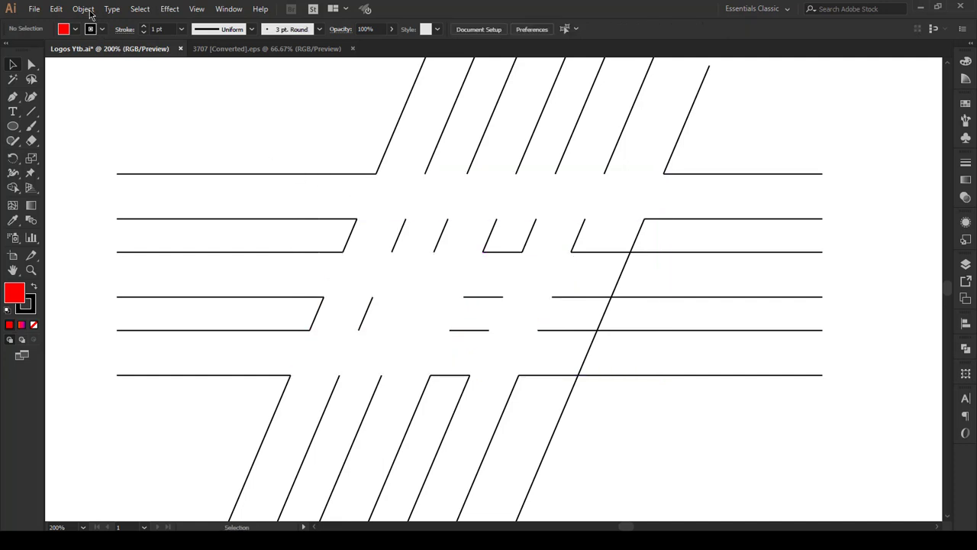
Select all the leftover grid lines and delete them.
left_click(140, 11)
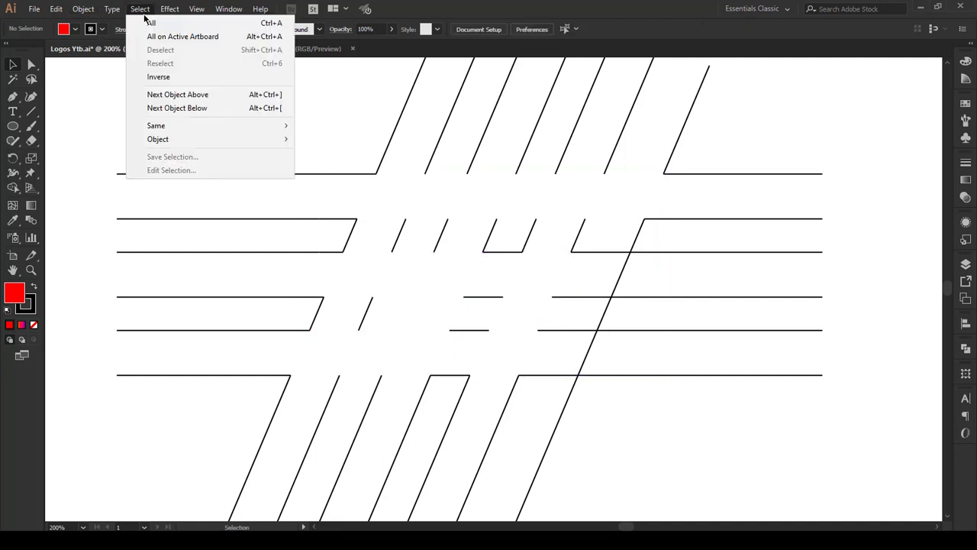
left_click(254, 178)
left_click(253, 173)
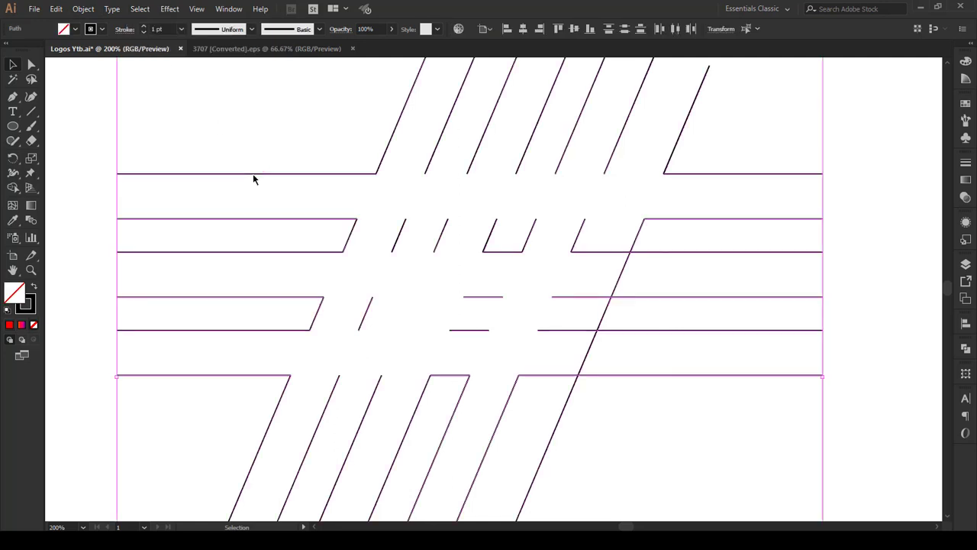
key("Delete")
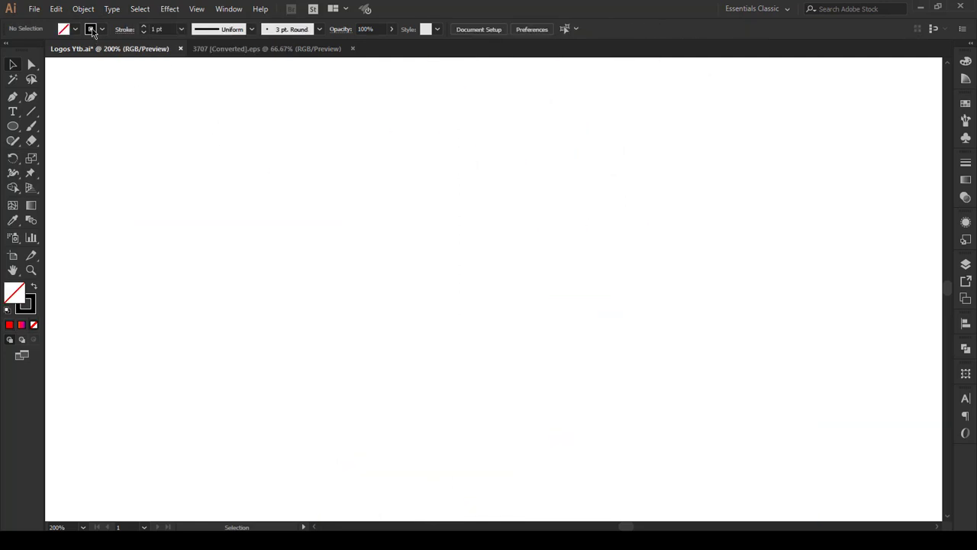
Paste the ST shapes back and recolour them solid black with no stroke.
left_click(57, 8)
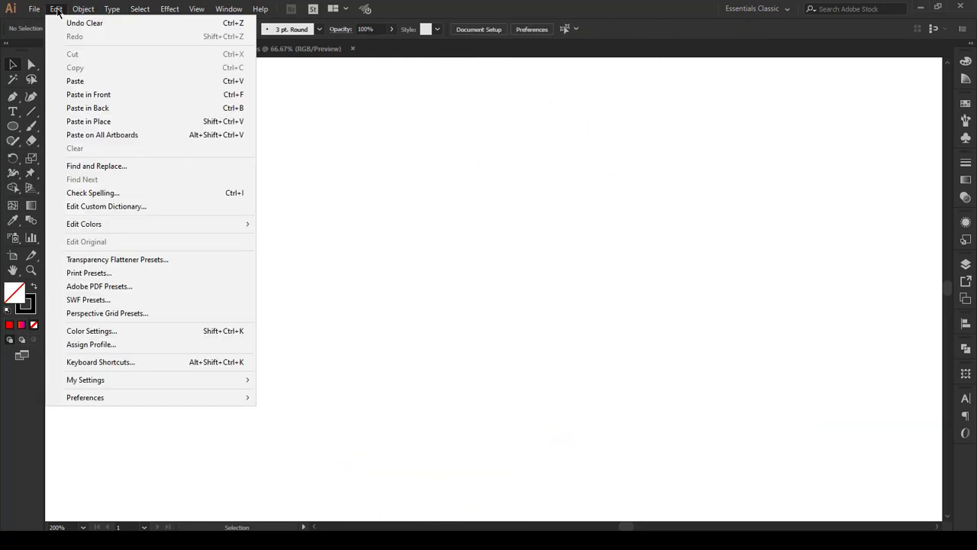
left_click(90, 80)
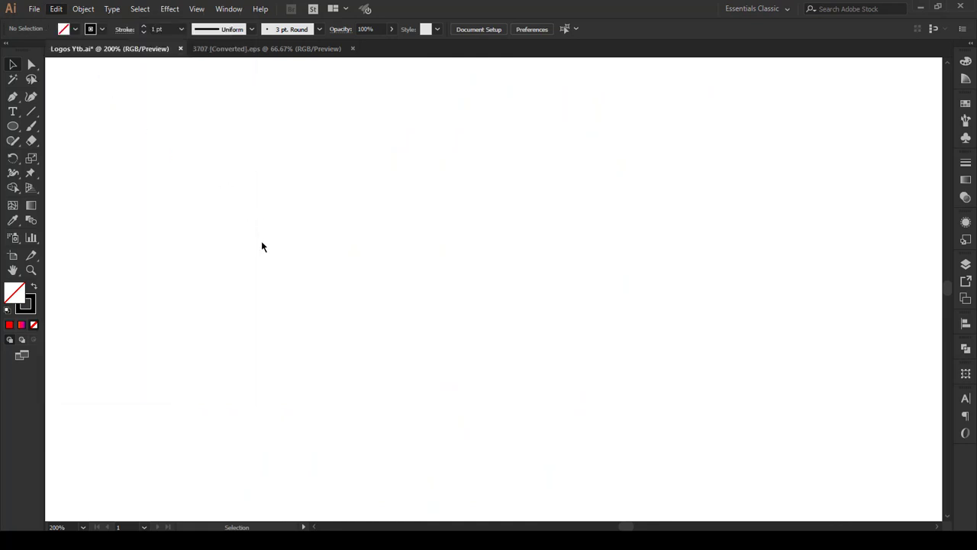
left_click(35, 326)
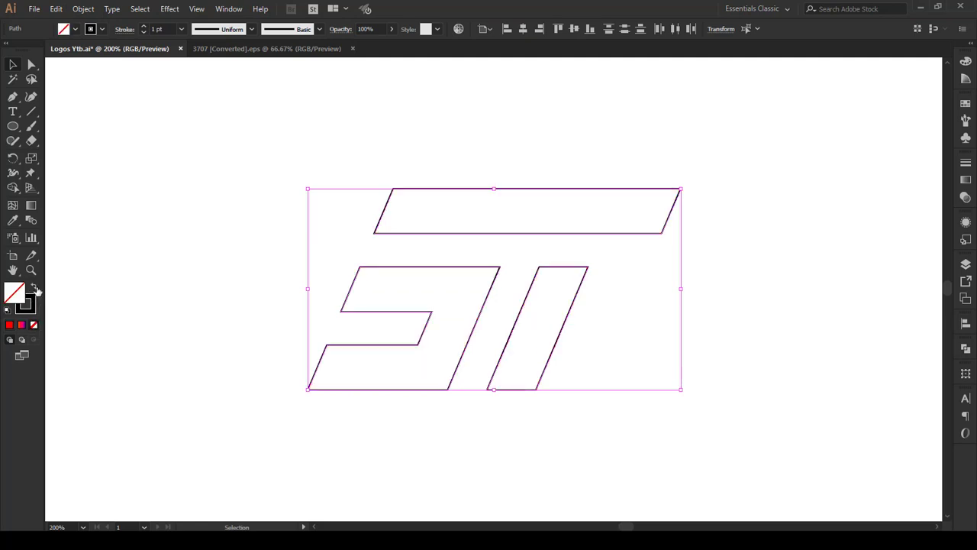
left_click(34, 287)
left_click(32, 65)
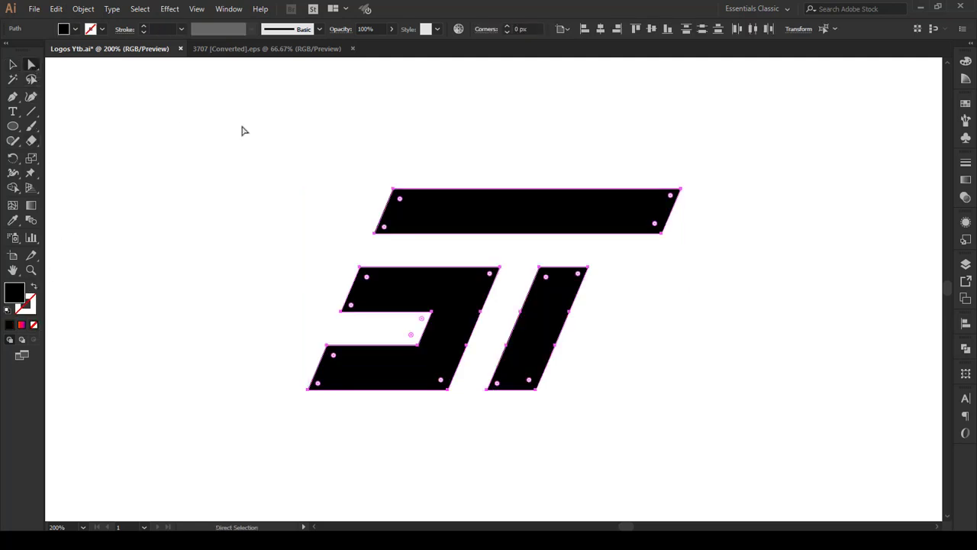
left_click(678, 295)
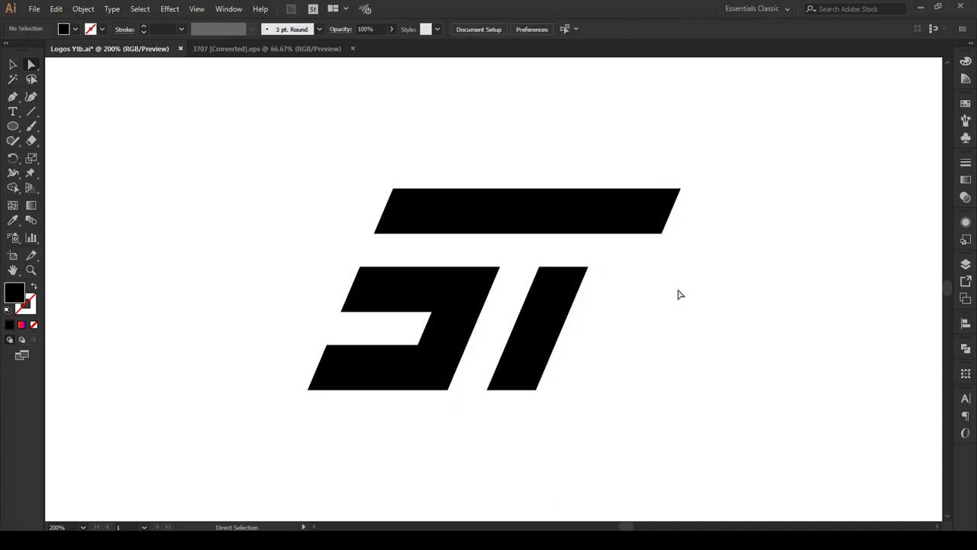
Round the top bar's lower right and upper left corners with the live corner widget.
left_click(663, 239)
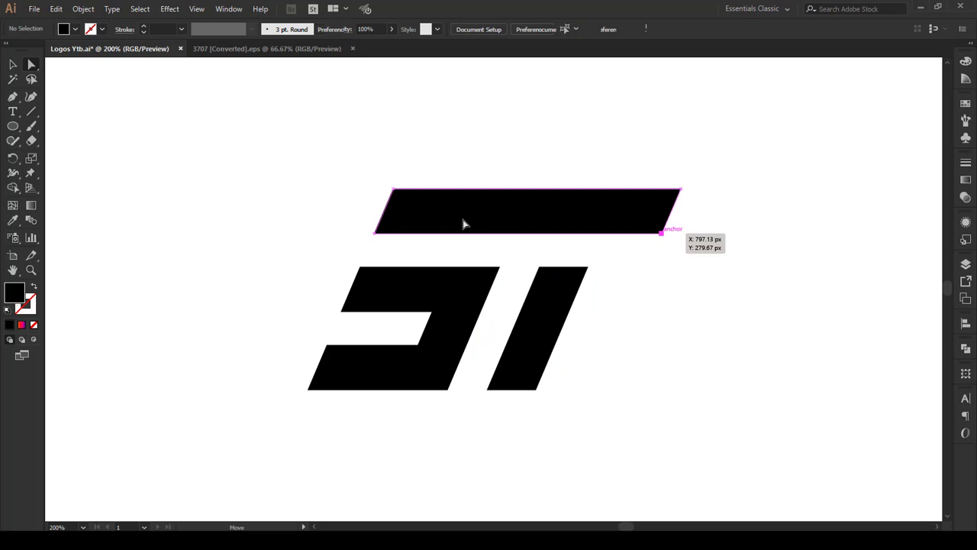
left_click(392, 190, "shift")
left_click_drag(401, 199, 443, 281)
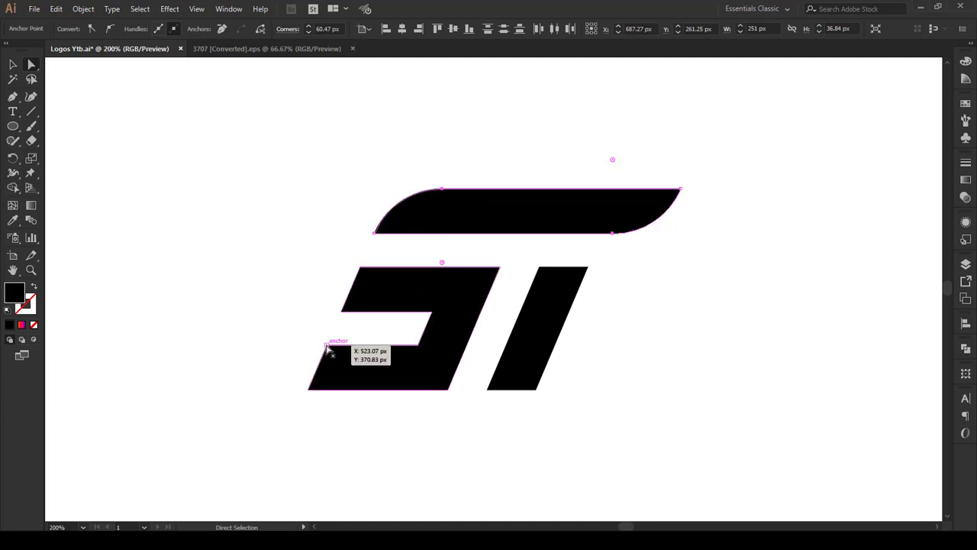
Round two opposite corners of the S piece as live corners.
left_click(448, 390)
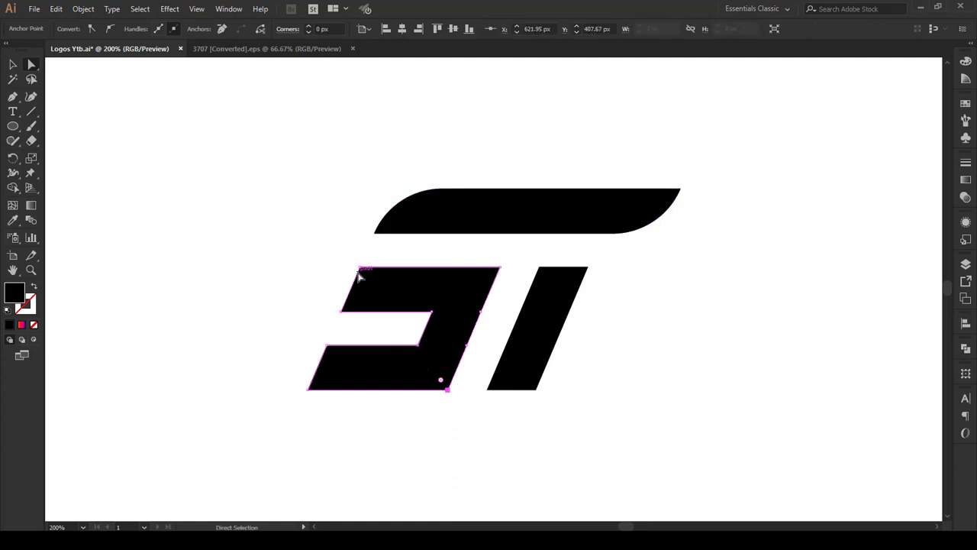
left_click(342, 311, "shift")
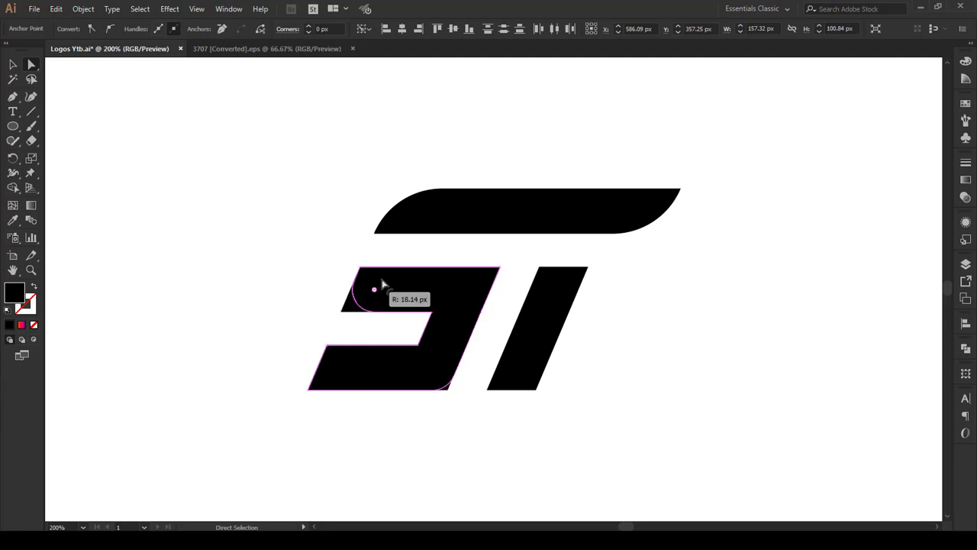
left_click_drag(350, 306, 400, 266)
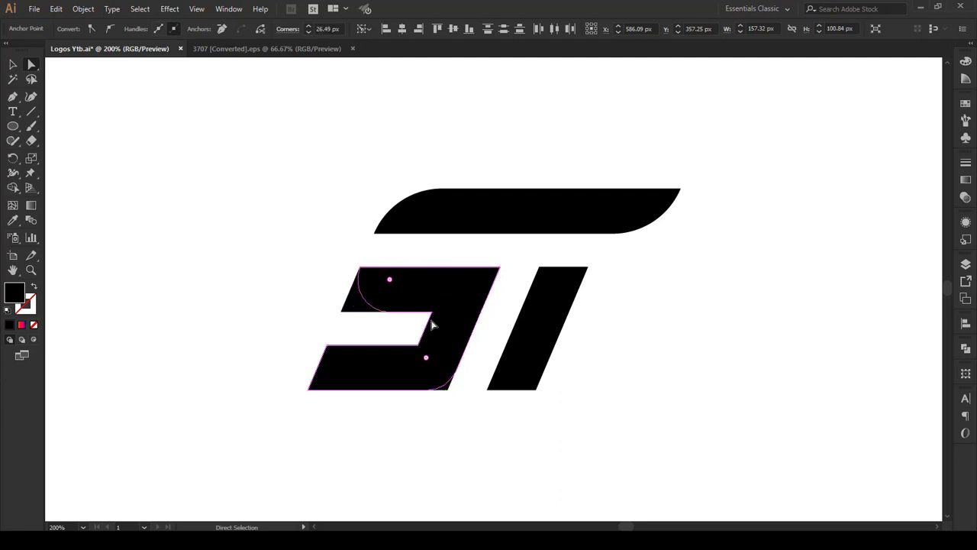
left_click(546, 416)
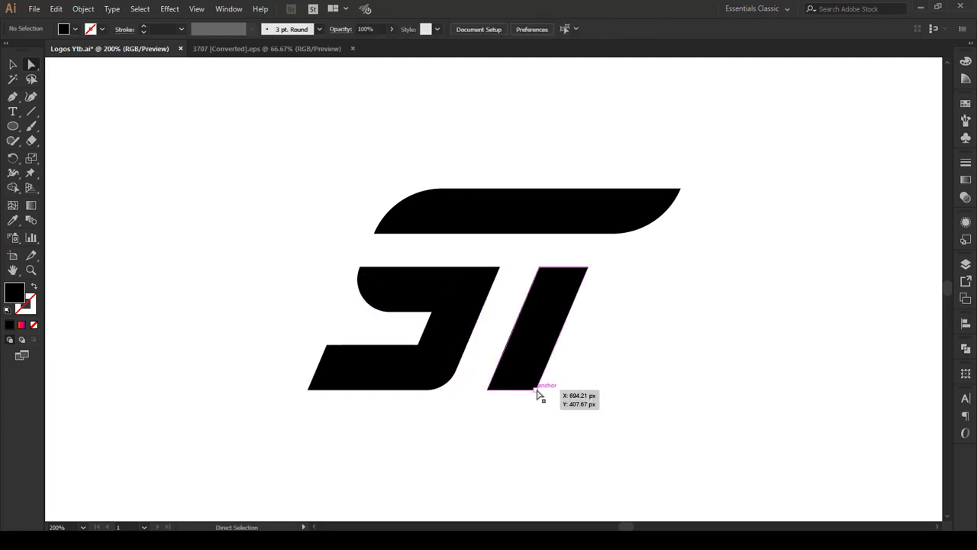
Round the stem's lower right corner, then return to the Selection tool.
left_click(536, 389)
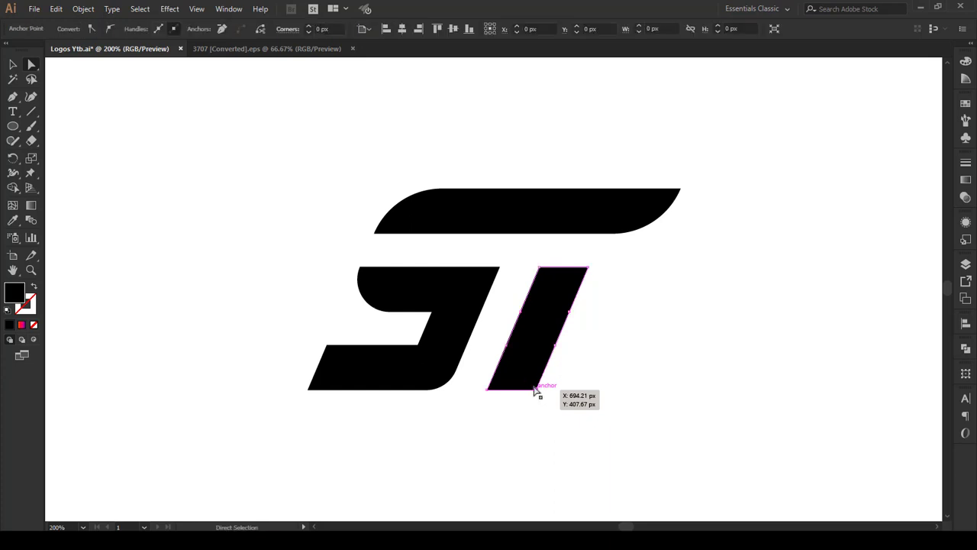
left_click_drag(530, 383, 482, 339)
left_click(597, 426)
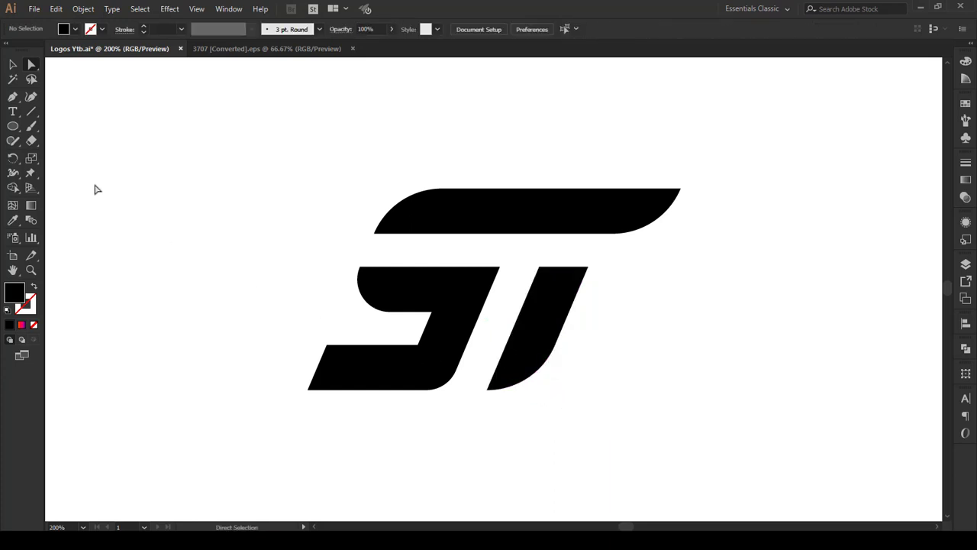
left_click(13, 65)
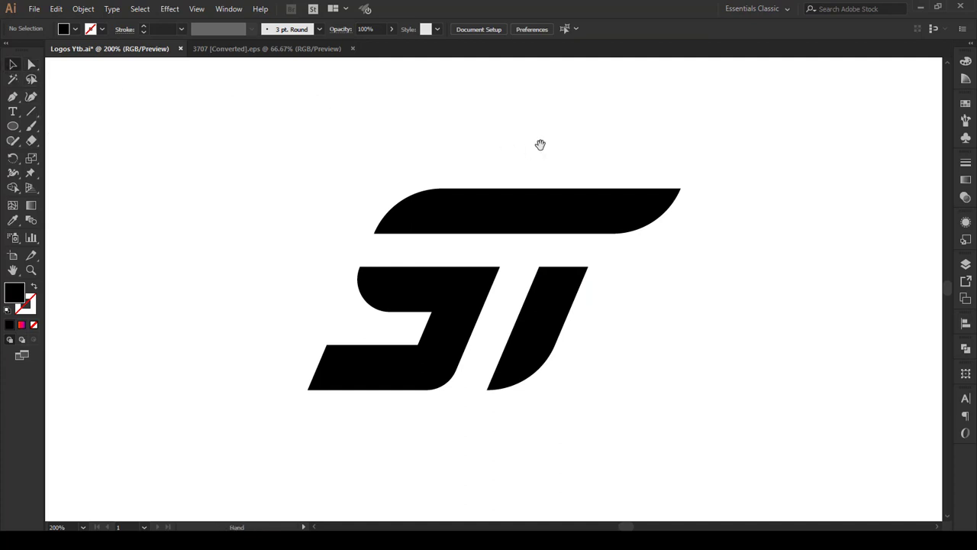
left_click_drag(539, 145, 517, 146)
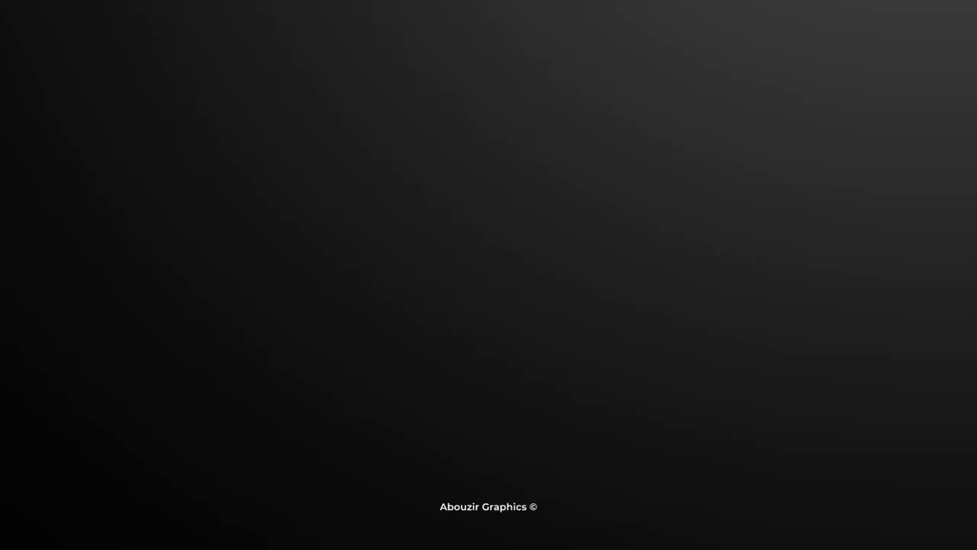